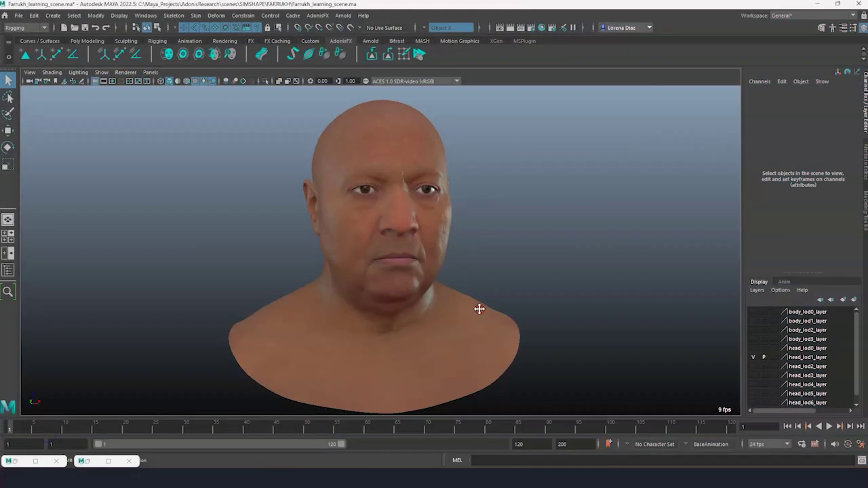
# Examine the neutral head up close and the full grid of facial target meshes behind it.
pyautogui.keyDown('alt'); pyautogui.moveTo(479, 308); pyautogui.dragTo(461, 215, button='right'); pyautogui.keyUp('alt')
pyautogui.keyDown('alt'); pyautogui.moveTo(461, 215); pyautogui.dragTo(434, 301); pyautogui.keyUp('alt')
pyautogui.click(411, 249)
pyautogui.click(536, 285)
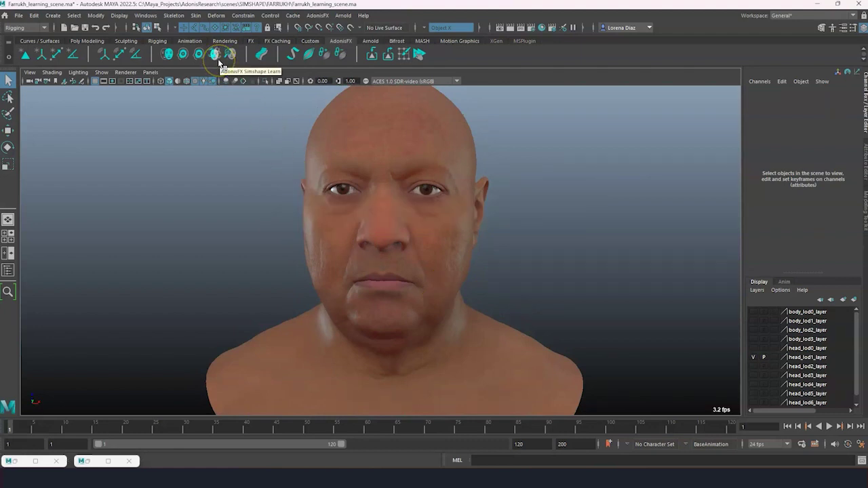
pyautogui.scroll(-5, 489, 241)
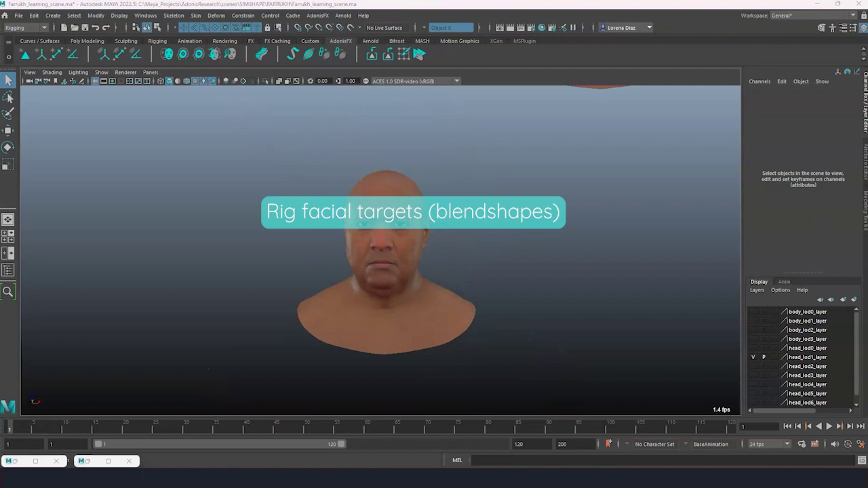
pyautogui.scroll(-3, 540, 213)
pyautogui.keyDown('alt'); pyautogui.moveTo(540, 213); pyautogui.dragTo(404, 277, button='middle'); pyautogui.keyUp('alt')
pyautogui.keyDown('alt'); pyautogui.moveTo(564, 307); pyautogui.dragTo(430, 129, button='right'); pyautogui.keyUp('alt')
pyautogui.keyDown('alt'); pyautogui.moveTo(600, 244); pyautogui.dragTo(513, 293, button='middle'); pyautogui.keyUp('alt')
pyautogui.keyDown('alt'); pyautogui.moveTo(550, 326); pyautogui.dragTo(479, 210, button='right'); pyautogui.keyUp('alt')
pyautogui.keyDown('alt'); pyautogui.moveTo(587, 178); pyautogui.dragTo(482, 306, button='middle'); pyautogui.keyUp('alt')
pyautogui.keyDown('alt'); pyautogui.moveTo(595, 310); pyautogui.dragTo(481, 266, button='right'); pyautogui.keyUp('alt')
pyautogui.moveTo(482, 267)
pyautogui.keyDown('alt'); pyautogui.mouseDown()
pyautogui.moveTo(508, 291)
pyautogui.moveTo(461, 247)
pyautogui.moveTo(468, 269)
pyautogui.mouseUp(); pyautogui.keyUp('alt')
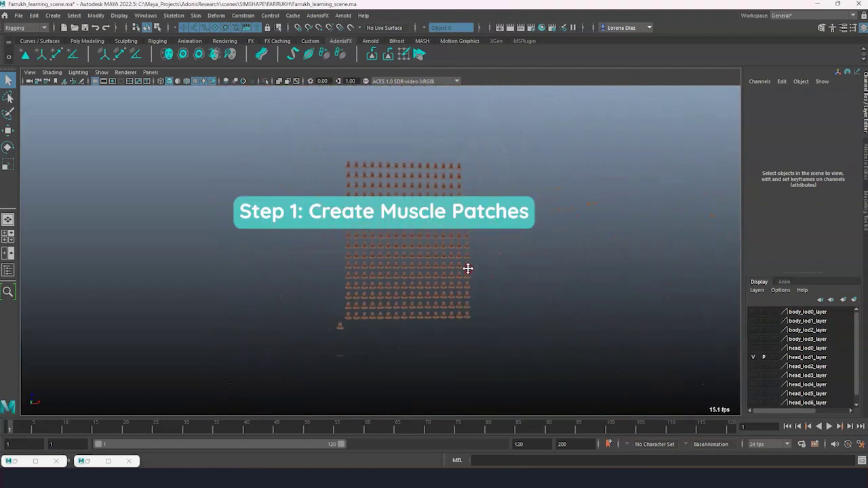
pyautogui.keyDown('alt'); pyautogui.moveTo(465, 283); pyautogui.dragTo(477, 316, button='right'); pyautogui.keyUp('alt')
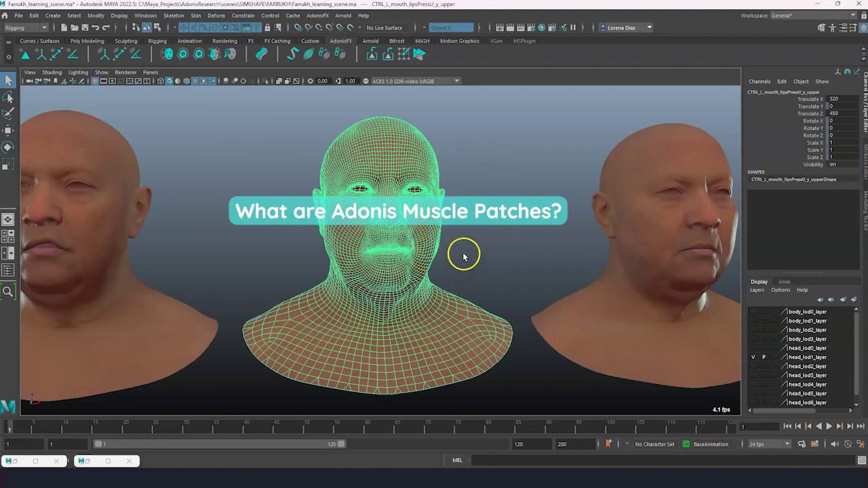
# Inspect individual facial targets and the neutral head mesh, selecting them to compare their topology and placement.
pyautogui.click(492, 228)
pyautogui.keyDown('alt'); pyautogui.moveTo(489, 278); pyautogui.dragTo(536, 264, button='right'); pyautogui.keyUp('alt')
pyautogui.keyDown('alt'); pyautogui.moveTo(536, 264); pyautogui.dragTo(270, 276, button='middle'); pyautogui.keyUp('alt')
pyautogui.keyDown('alt'); pyautogui.moveTo(275, 274); pyautogui.dragTo(244, 273, button='right'); pyautogui.keyUp('alt')
pyautogui.scroll(-8, 510, 267)
pyautogui.keyDown('alt'); pyautogui.moveTo(658, 299); pyautogui.dragTo(628, 303); pyautogui.keyUp('alt')
pyautogui.keyDown('alt'); pyautogui.moveTo(659, 330); pyautogui.dragTo(539, 320, button='middle'); pyautogui.keyUp('alt')
pyautogui.click(496, 256)
pyautogui.scroll(5, 517, 299)
pyautogui.click(648, 247)
pyautogui.keyDown('alt'); pyautogui.moveTo(481, 224); pyautogui.dragTo(399, 148, button='right'); pyautogui.keyUp('alt')
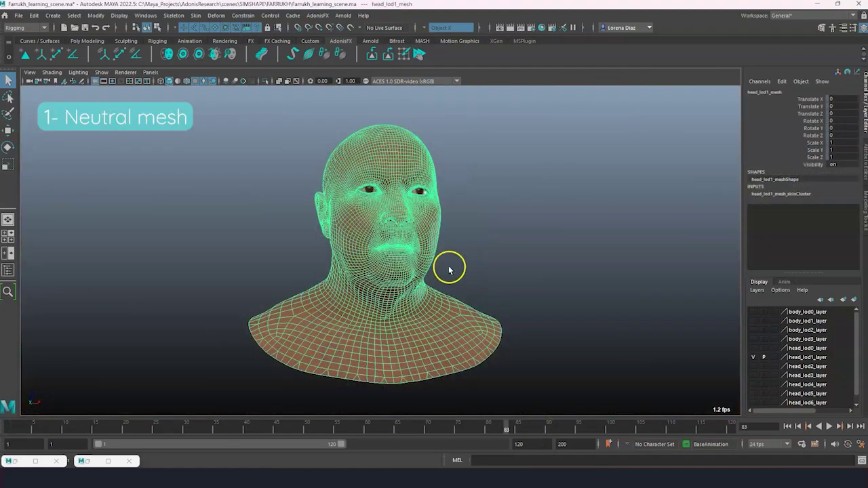
pyautogui.keyDown('alt'); pyautogui.moveTo(449, 267); pyautogui.dragTo(447, 230, button='right'); pyautogui.keyUp('alt')
pyautogui.moveTo(545, 110); pyautogui.dragTo(298, 377)
pyautogui.click(420, 383)
pyautogui.keyDown('alt'); pyautogui.moveTo(445, 300); pyautogui.dragTo(468, 286, button='middle'); pyautogui.keyUp('alt')
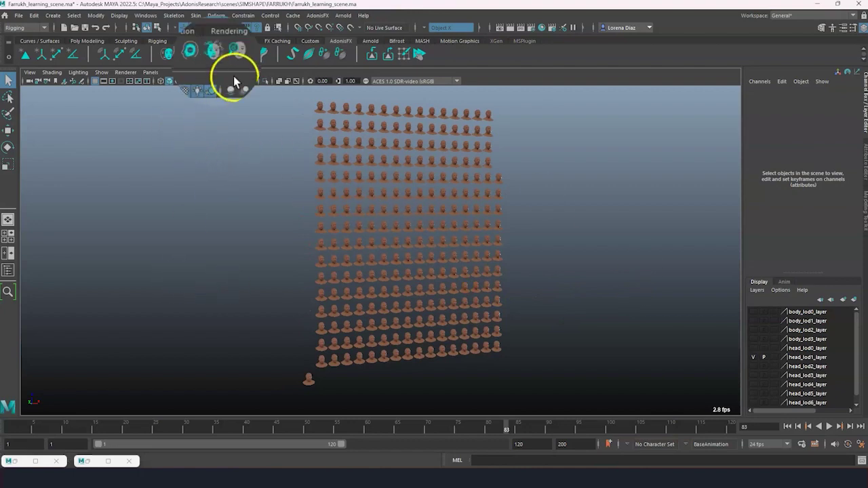
# Open the AdonisFX Learn Muscle Patches tool and add head_lod1_mesh as the neutral mesh.
pyautogui.click(217, 54)
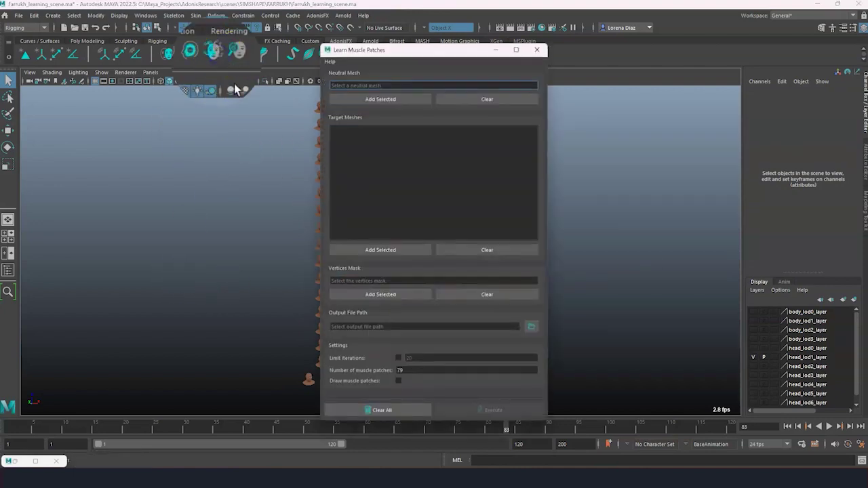
pyautogui.moveTo(420, 55); pyautogui.dragTo(634, 62)
pyautogui.keyDown('alt'); pyautogui.moveTo(396, 283); pyautogui.dragTo(379, 247, button='middle'); pyautogui.keyUp('alt')
pyautogui.click(292, 345)
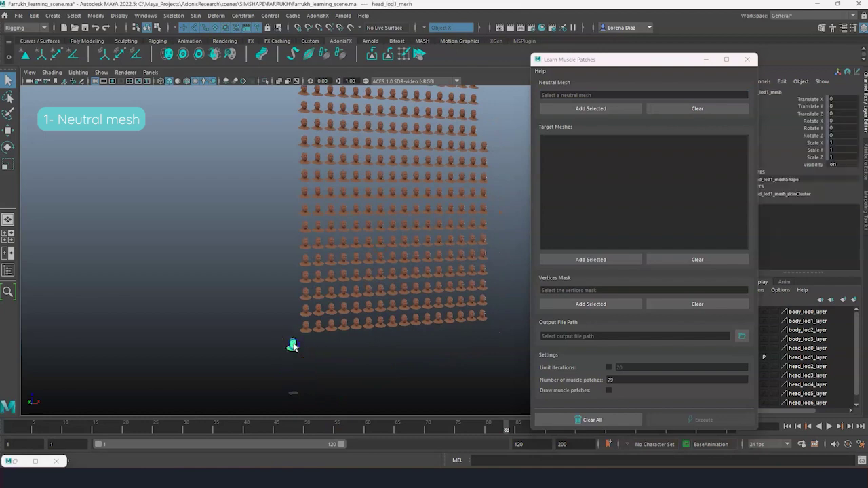
pyautogui.click(603, 109)
# Add every facial target head in the grid as a target mesh and review the resulting list.
pyautogui.scroll(-1, 384, 252)
pyautogui.keyDown('alt'); pyautogui.moveTo(448, 233); pyautogui.dragTo(367, 265, button='middle'); pyautogui.keyUp('alt')
pyautogui.moveTo(445, 105); pyautogui.dragTo(228, 349)
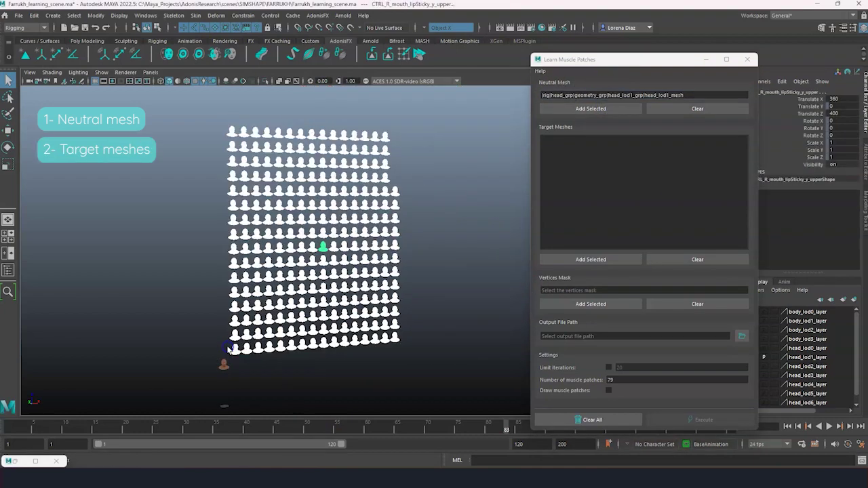
pyautogui.click(590, 259)
pyautogui.moveTo(745, 144); pyautogui.dragTo(745, 235)
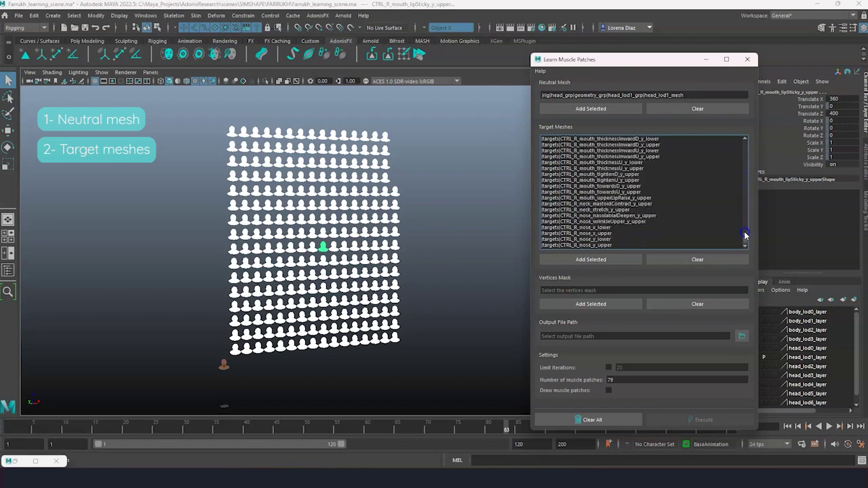
pyautogui.click(454, 367)
# Paint-select the vertices of the face, the front of the neck and the upper chest on head_lod1_mesh.
pyautogui.keyDown('alt'); pyautogui.moveTo(454, 367); pyautogui.dragTo(456, 300, button='middle'); pyautogui.keyUp('alt')
pyautogui.keyDown('alt'); pyautogui.moveTo(382, 313); pyautogui.dragTo(449, 286, button='middle'); pyautogui.keyUp('alt')
pyautogui.scroll(5, 386, 213)
pyautogui.click(378, 293)
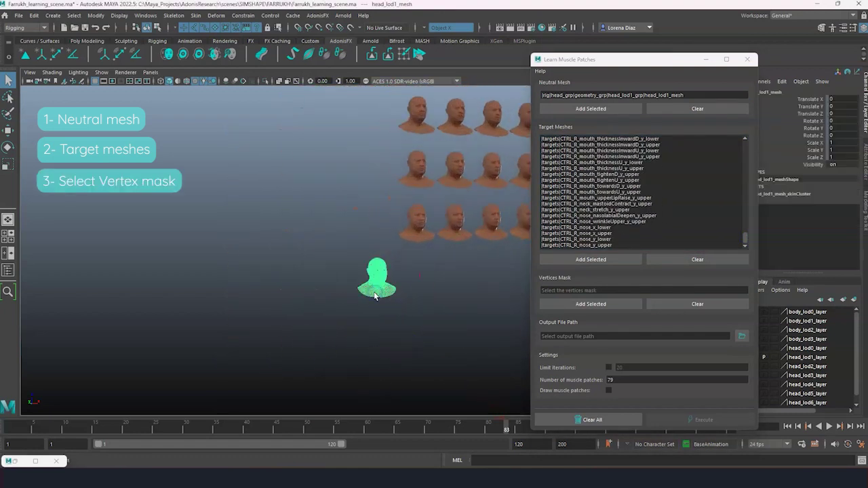
pyautogui.press('f')
pyautogui.keyDown('alt'); pyautogui.moveTo(452, 250); pyautogui.dragTo(420, 246, button='middle'); pyautogui.keyUp('alt')
pyautogui.moveTo(393, 223)
pyautogui.mouseDown(button='right')
pyautogui.moveTo(351, 223)
pyautogui.moveTo(385, 215)
pyautogui.mouseUp(button='right')
pyautogui.click(8, 113)
pyautogui.moveTo(325, 143)
pyautogui.mouseDown()
pyautogui.moveTo(292, 228)
pyautogui.moveTo(338, 264)
pyautogui.mouseUp()
pyautogui.moveTo(319, 239)
pyautogui.keyDown('alt'); pyautogui.mouseDown()
pyautogui.moveTo(347, 234)
pyautogui.moveTo(312, 193)
pyautogui.mouseUp(); pyautogui.keyUp('alt')
pyautogui.keyDown('alt'); pyautogui.moveTo(333, 156); pyautogui.dragTo(361, 157); pyautogui.keyUp('alt')
pyautogui.keyDown('alt'); pyautogui.moveTo(345, 274); pyautogui.dragTo(329, 282); pyautogui.keyUp('alt')
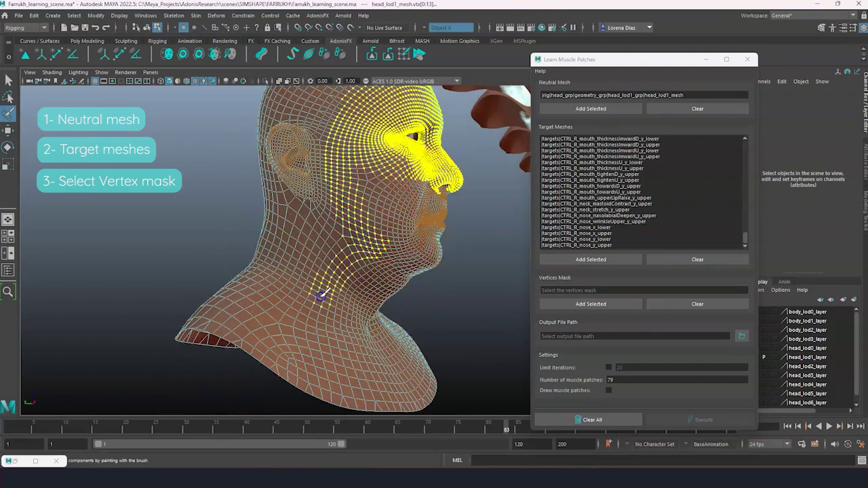
pyautogui.keyDown('alt'); pyautogui.moveTo(394, 201); pyautogui.dragTo(370, 238); pyautogui.keyUp('alt')
pyautogui.moveTo(319, 244); pyautogui.dragTo(327, 293)
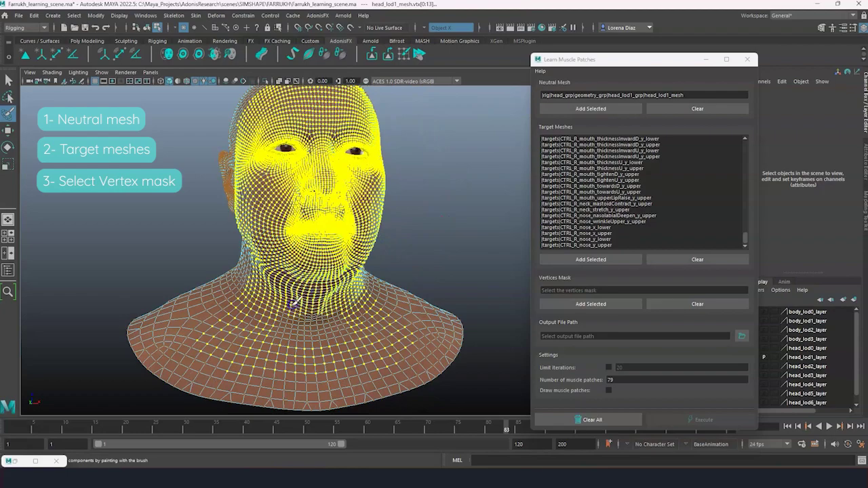
pyautogui.moveTo(258, 270)
pyautogui.keyDown('alt'); pyautogui.mouseDown()
pyautogui.moveTo(349, 233)
pyautogui.moveTo(359, 196)
pyautogui.moveTo(291, 170)
pyautogui.moveTo(278, 295)
pyautogui.moveTo(396, 295)
pyautogui.moveTo(442, 316)
pyautogui.mouseUp(); pyautogui.keyUp('alt')
# Add the selected vertices as the vertices mask, and return to object selection with nothing selected.
pyautogui.click(582, 304)
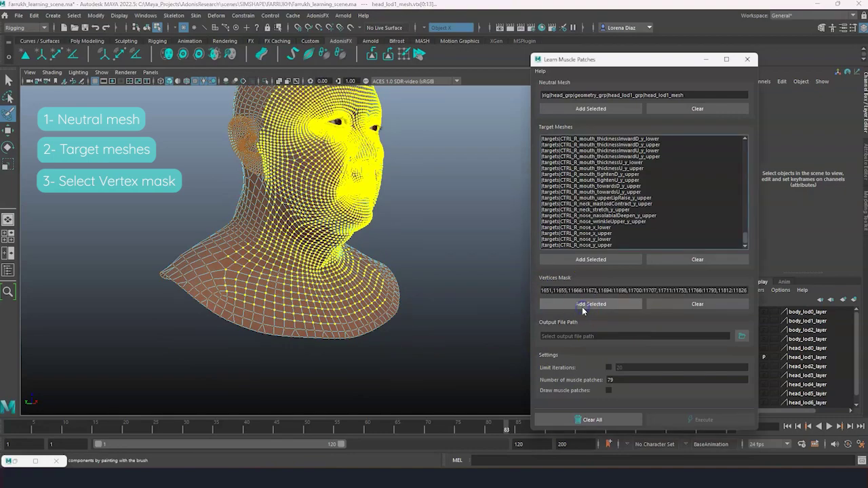
pyautogui.keyDown('alt'); pyautogui.moveTo(335, 300); pyautogui.dragTo(453, 248); pyautogui.keyUp('alt')
pyautogui.press('F8')
pyautogui.press('q')
pyautogui.keyDown('alt'); pyautogui.moveTo(453, 249); pyautogui.dragTo(422, 263, button='middle'); pyautogui.keyUp('alt')
pyautogui.click(437, 297)
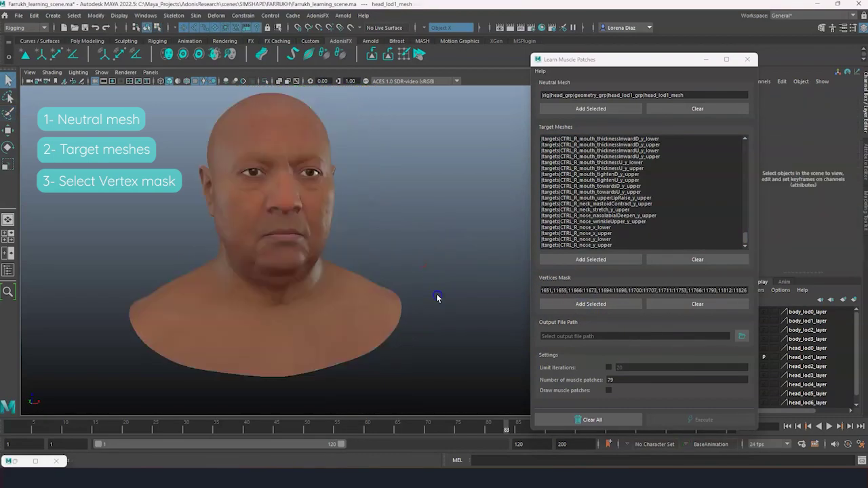
# Set the output file to Farrukh_musclePatches_79 in the AMP folder, saved as Adonis Muscle Patches (*.amp).
pyautogui.click(741, 336)
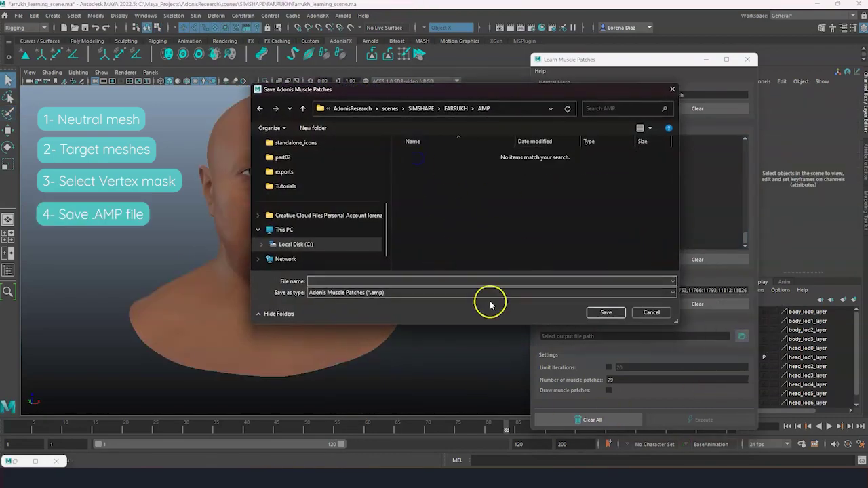
pyautogui.click(518, 283)
pyautogui.write('Farrukh_musclePatches_79')
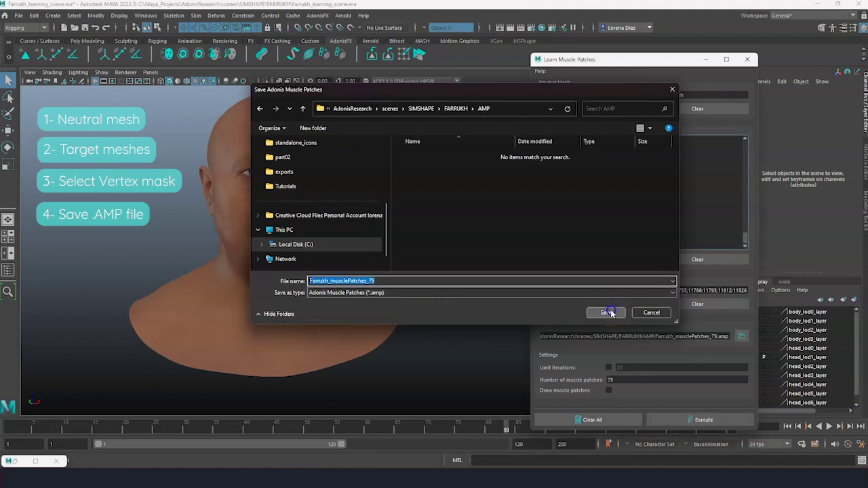
pyautogui.click(605, 313)
pyautogui.moveTo(665, 61); pyautogui.dragTo(646, 32)
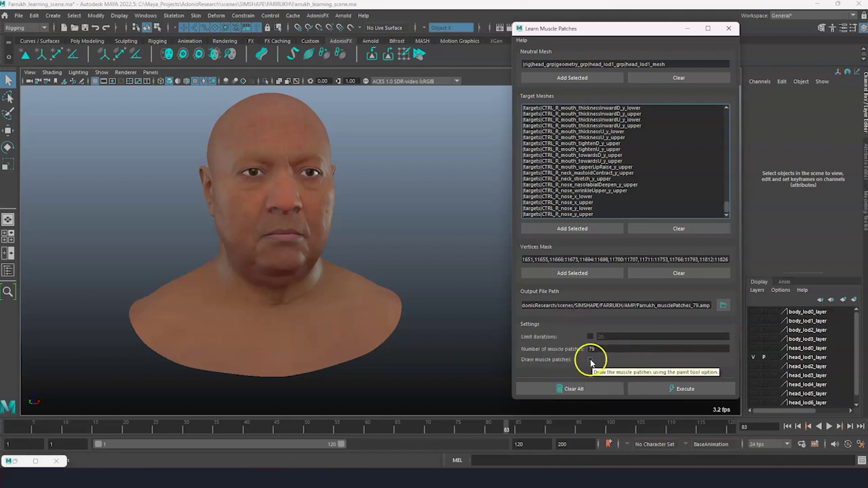
# Run the muscle patch learning with Draw muscle patches enabled, accepting the material replacement, and inspect the coloured patches on the head.
pyautogui.click(590, 360)
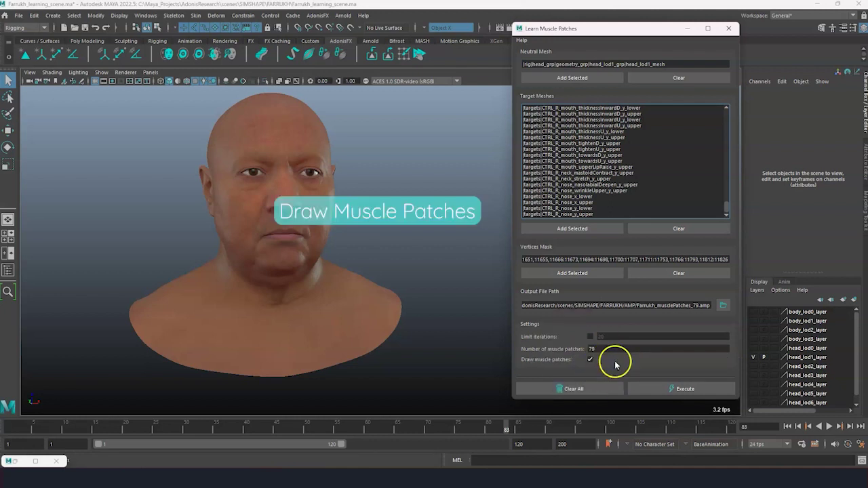
pyautogui.click(680, 391)
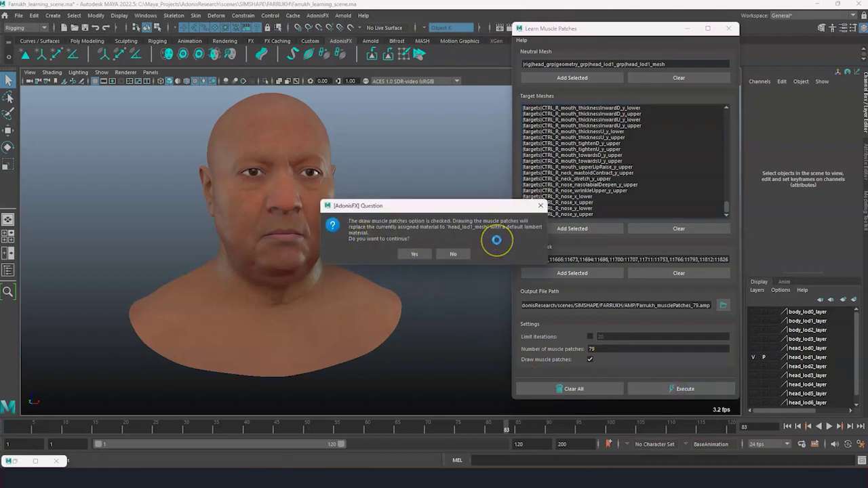
pyautogui.click(411, 254)
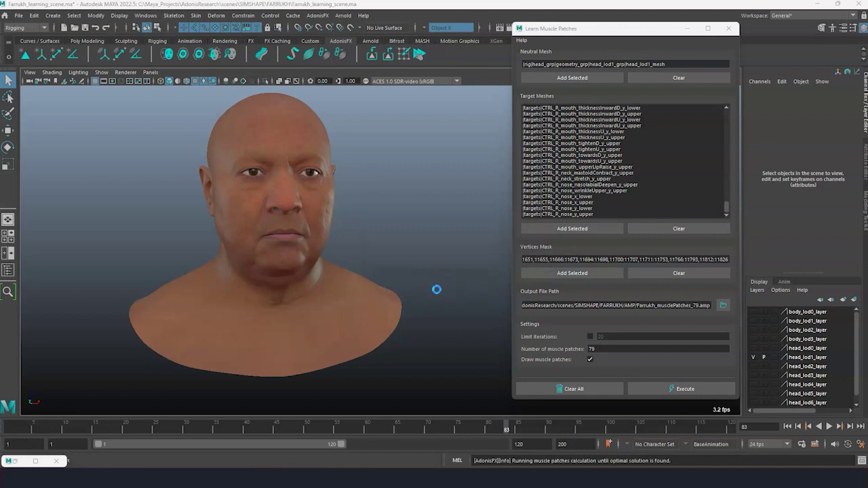
pyautogui.scroll(3, 359, 292)
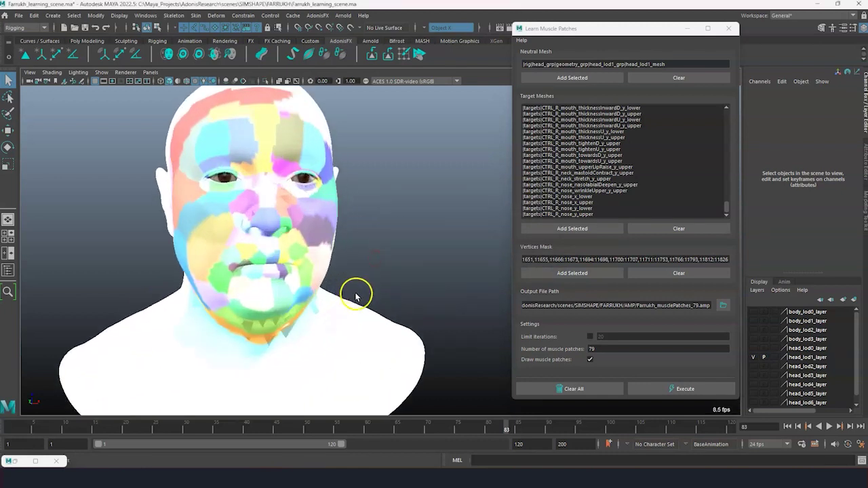
pyautogui.keyDown('alt'); pyautogui.moveTo(455, 271); pyautogui.dragTo(374, 248); pyautogui.keyUp('alt')
pyautogui.keyDown('alt'); pyautogui.moveTo(204, 261); pyautogui.dragTo(390, 215); pyautogui.keyUp('alt')
pyautogui.keyDown('alt'); pyautogui.moveTo(274, 282); pyautogui.dragTo(274, 333); pyautogui.keyUp('alt')
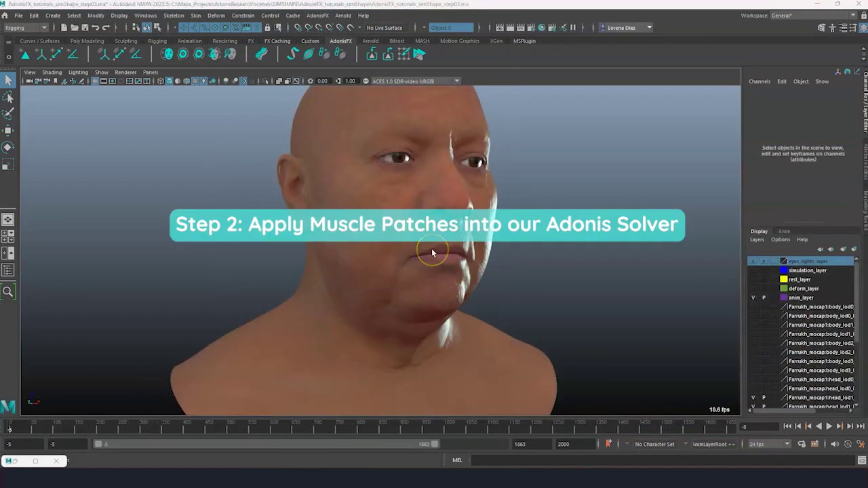
# Play back the deform_layer head with the anim_mesh head_lod1 meshes hidden to review its facial deformation.
pyautogui.keyDown('alt'); pyautogui.moveTo(484, 269); pyautogui.dragTo(454, 272); pyautogui.keyUp('alt')
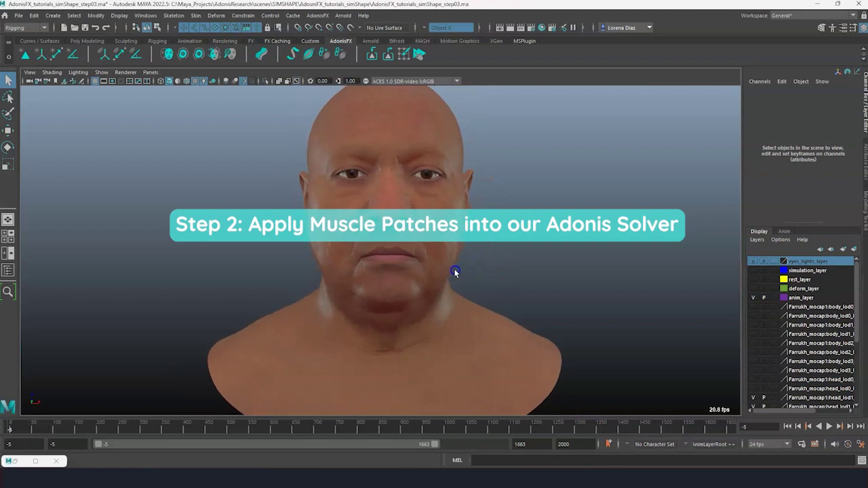
pyautogui.scroll(-5, 455, 270)
pyautogui.keyDown('alt'); pyautogui.moveTo(452, 278); pyautogui.dragTo(450, 276, button='middle'); pyautogui.keyUp('alt')
pyautogui.keyDown('alt'); pyautogui.moveTo(450, 275); pyautogui.dragTo(455, 289, button='right'); pyautogui.keyUp('alt')
pyautogui.keyDown('alt'); pyautogui.moveTo(454, 293); pyautogui.dragTo(458, 286, button='middle'); pyautogui.keyUp('alt')
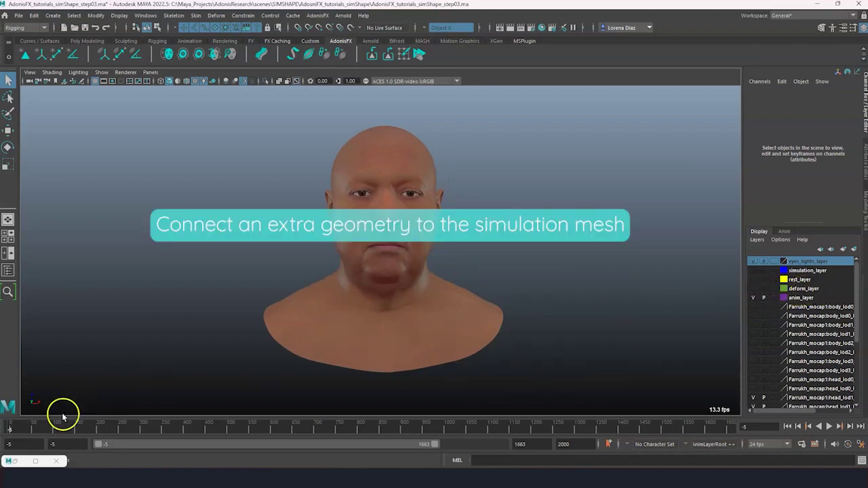
pyautogui.click(13, 462)
pyautogui.click(145, 218)
pyautogui.keyDown('shift'); pyautogui.click(152, 287); pyautogui.keyUp('shift')
pyautogui.hotkey('ctrl', 'h')
pyautogui.click(753, 288)
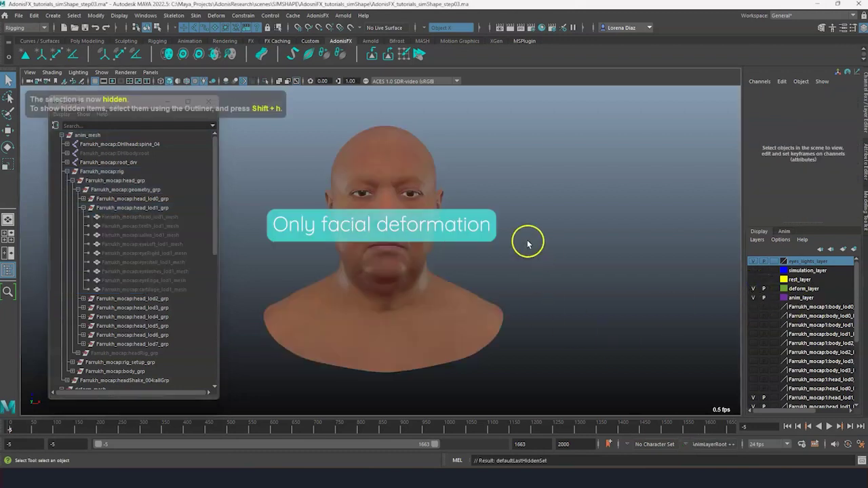
pyautogui.click(168, 101)
pyautogui.click(829, 426)
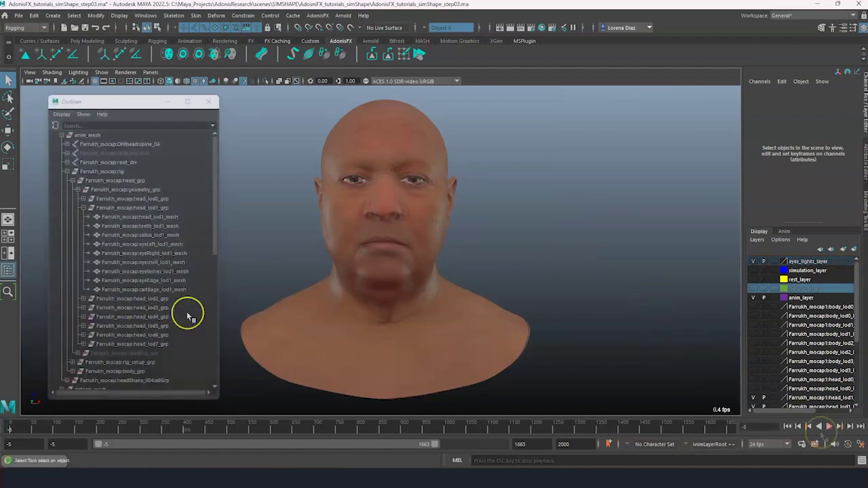
# Connect the deform head mesh Farrukh_mocap1:head_lod1_mesh as the deform mesh of the simulated head's Simshape deformer.
pyautogui.moveTo(217, 256)
pyautogui.mouseDown()
pyautogui.moveTo(216, 307)
pyautogui.moveTo(219, 246)
pyautogui.mouseUp()
pyautogui.click(174, 334)
pyautogui.click(164, 199)
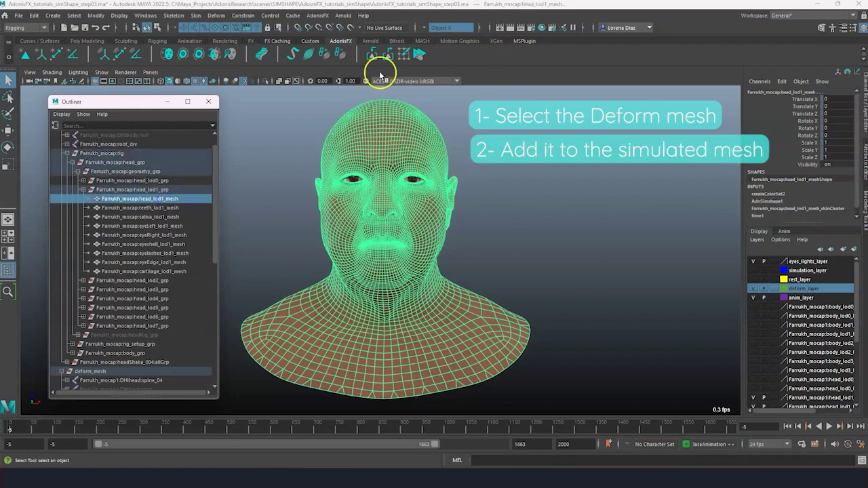
pyautogui.click(317, 15)
pyautogui.moveTo(324, 124)
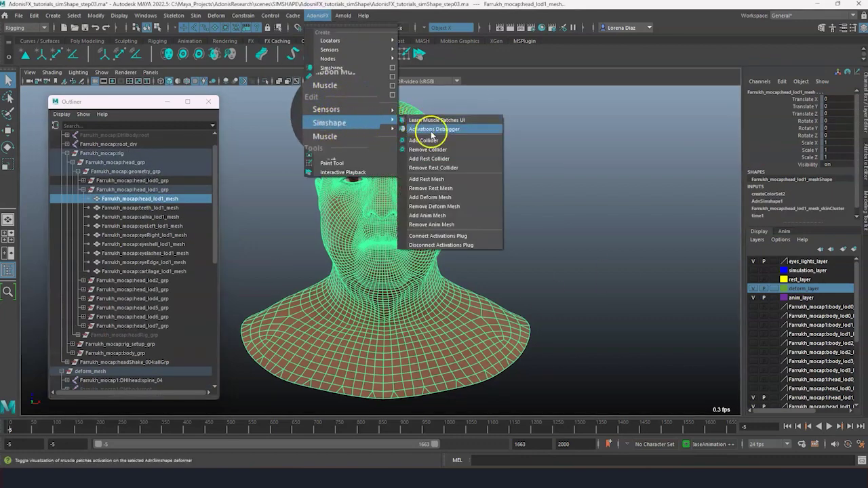
pyautogui.click(425, 197)
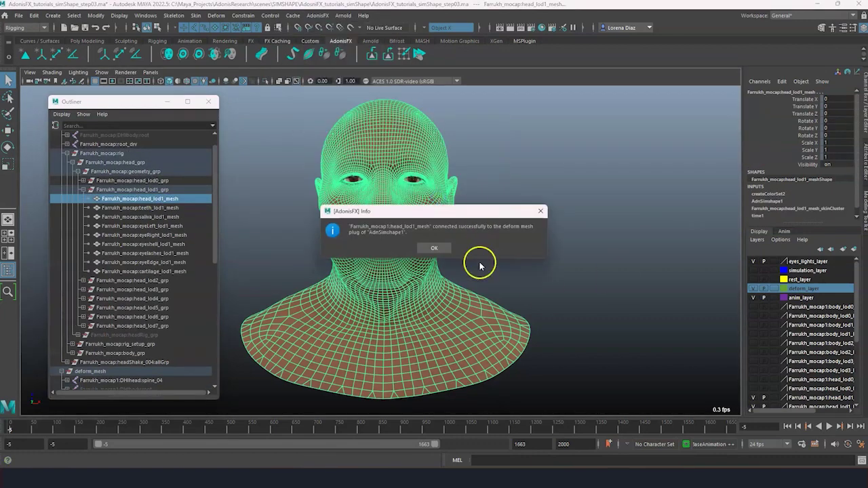
pyautogui.click(436, 249)
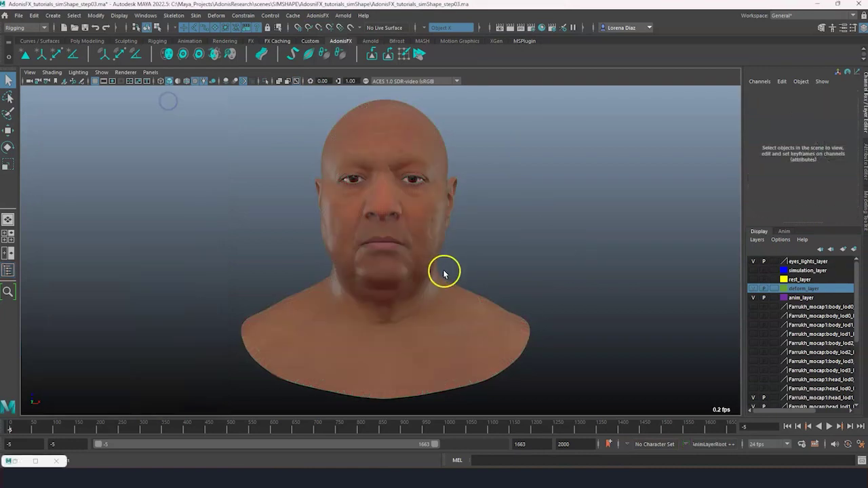
# Open the simulated head mesh's AdnSimshape1 attributes and check the Activation Mode options, keeping No Activation.
pyautogui.click(464, 303)
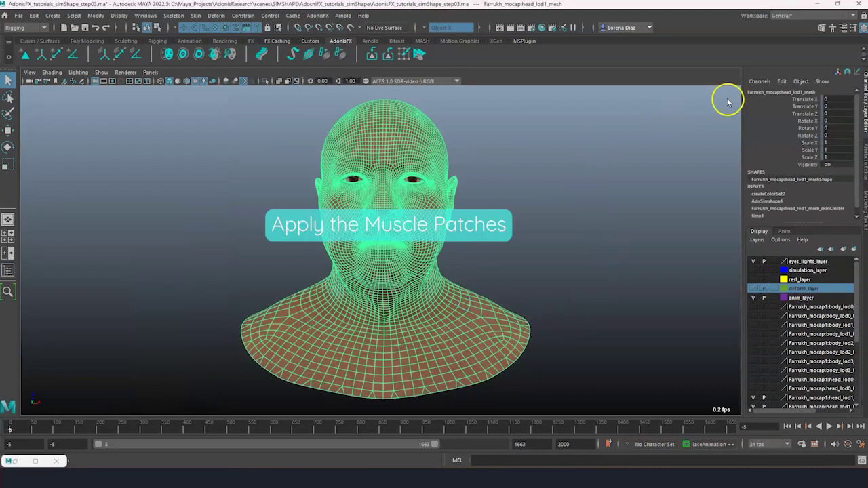
pyautogui.click(865, 149)
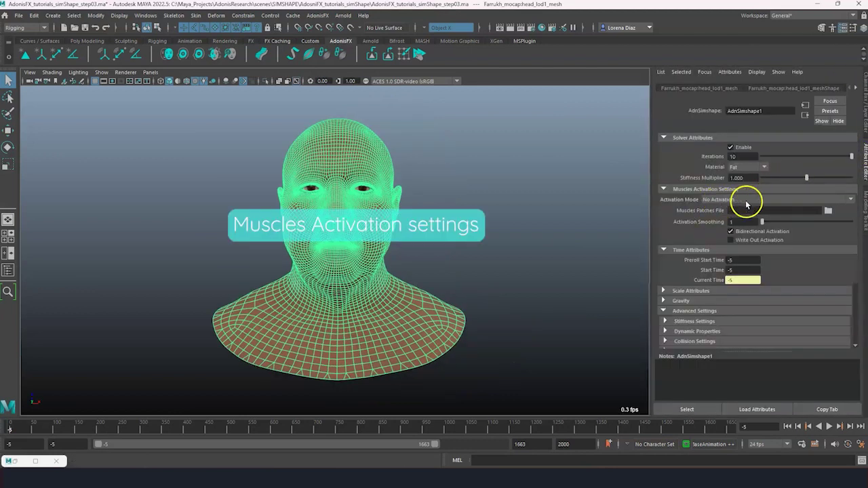
pyautogui.click(851, 201)
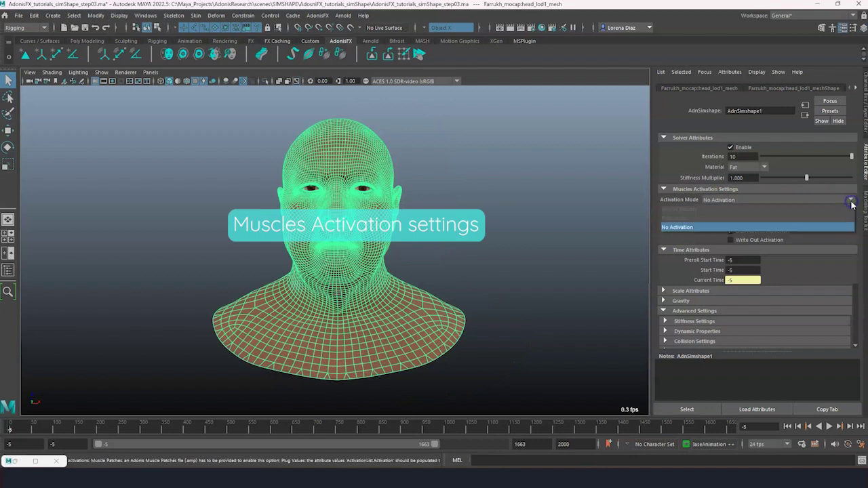
pyautogui.click(682, 229)
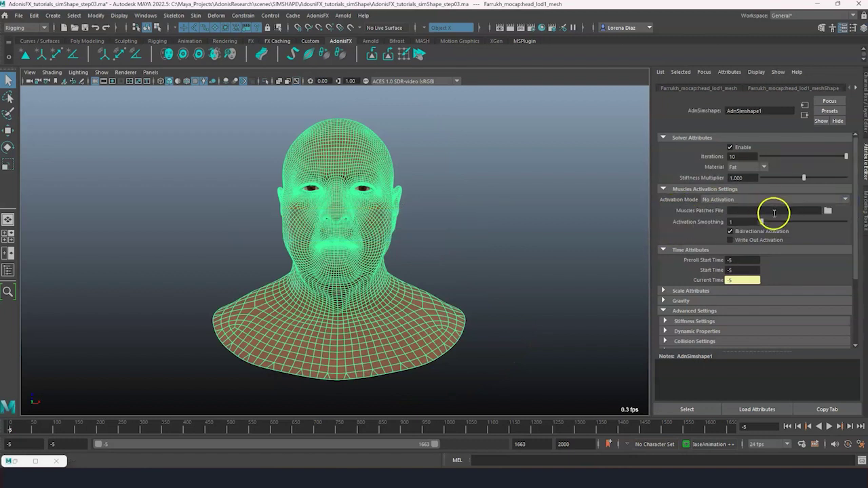
# Load Farrukh_musclePatches_79.amp from the AMP folder as AdnSimshape1's muscle patches file and set its Activation Mode to Muscle Patches.
pyautogui.click(828, 213)
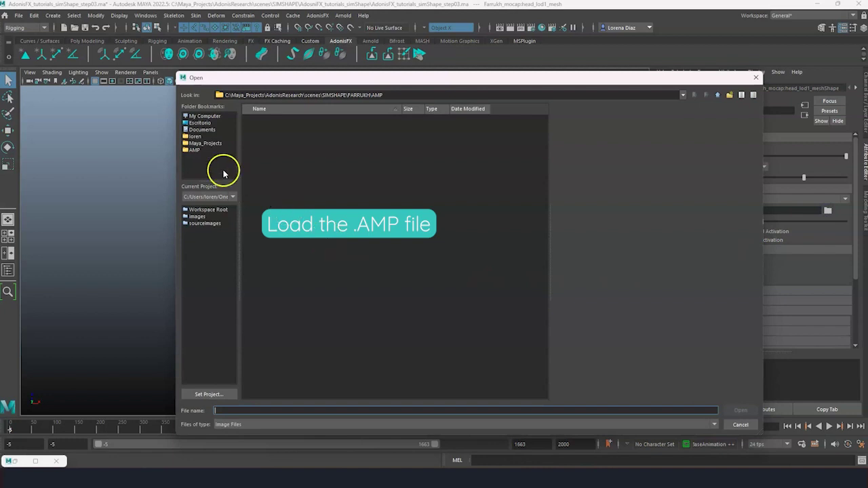
pyautogui.click(194, 150)
pyautogui.click(246, 426)
pyautogui.click(230, 438)
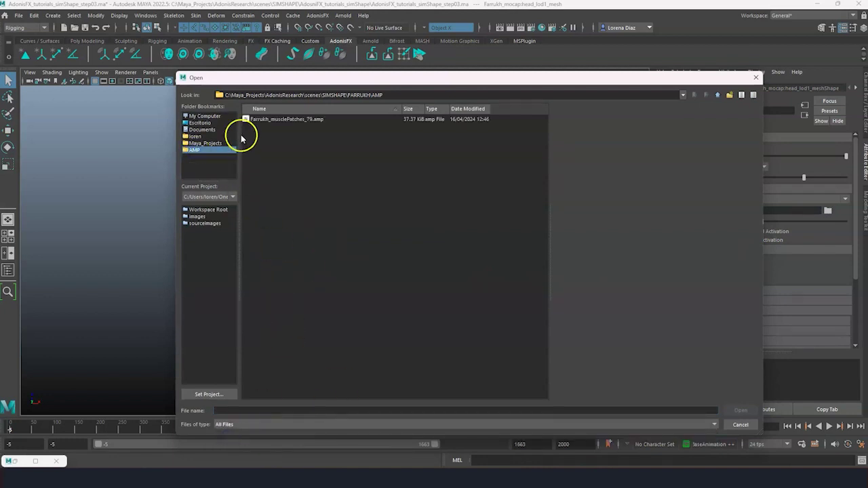
pyautogui.click(257, 121)
pyautogui.click(739, 411)
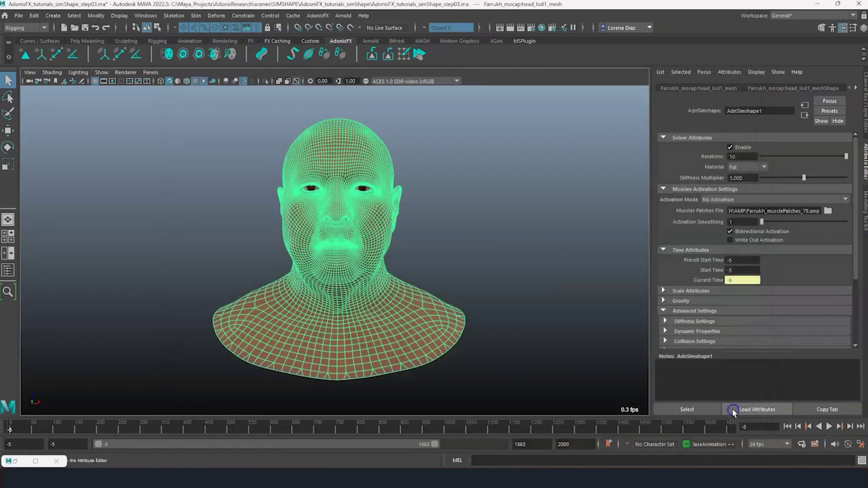
pyautogui.click(836, 201)
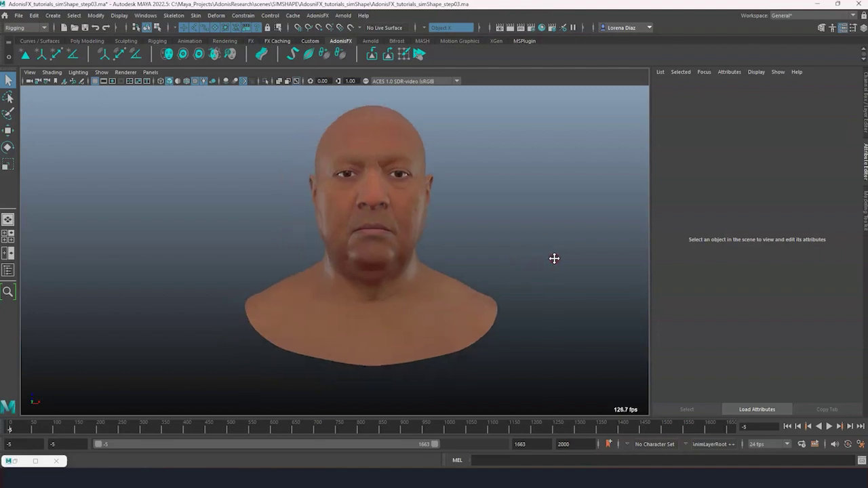
# Enable the Simshape Debug tool on the simulated head mesh and play back the animation to visualize muscle activation.
pyautogui.keyDown('alt'); pyautogui.moveTo(554, 259); pyautogui.dragTo(546, 260, button='middle'); pyautogui.keyUp('alt')
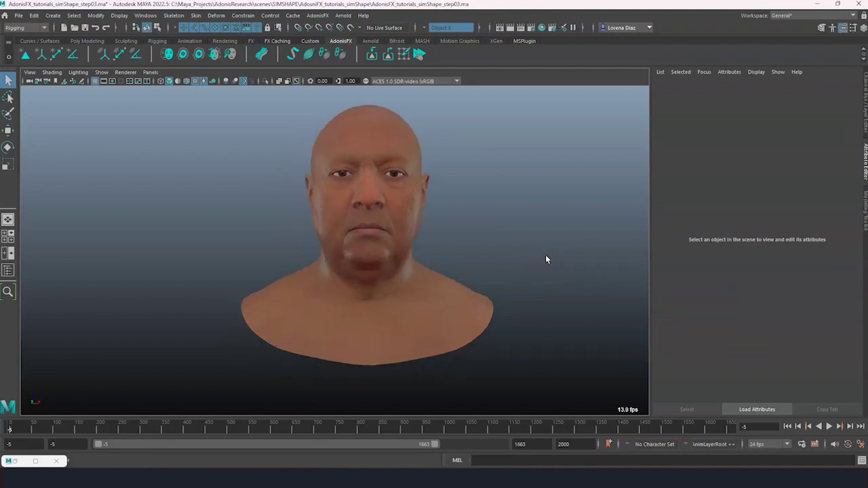
pyautogui.click(457, 324)
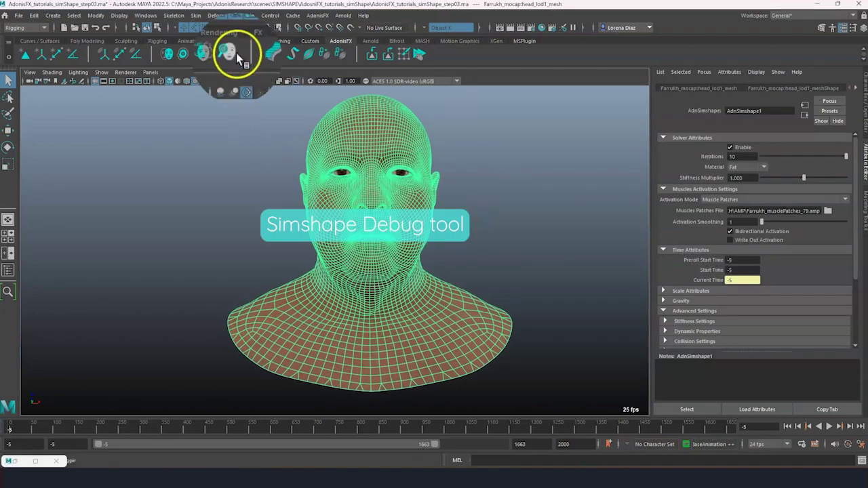
pyautogui.click(231, 54)
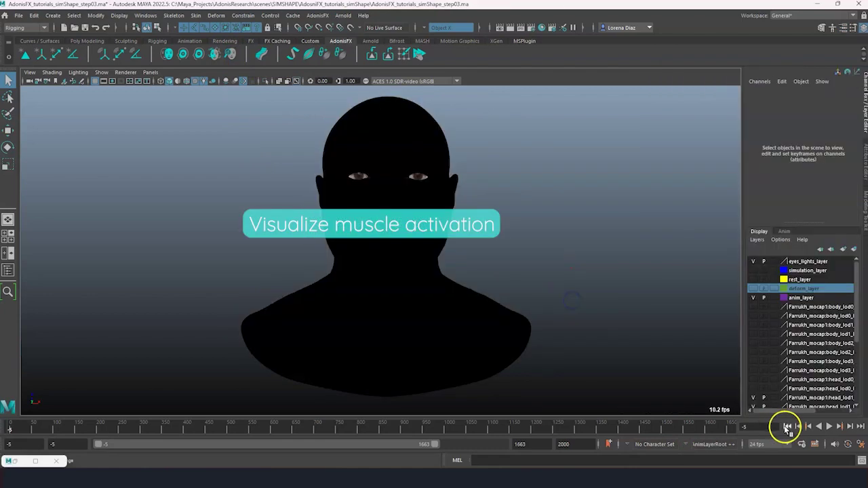
pyautogui.click(828, 426)
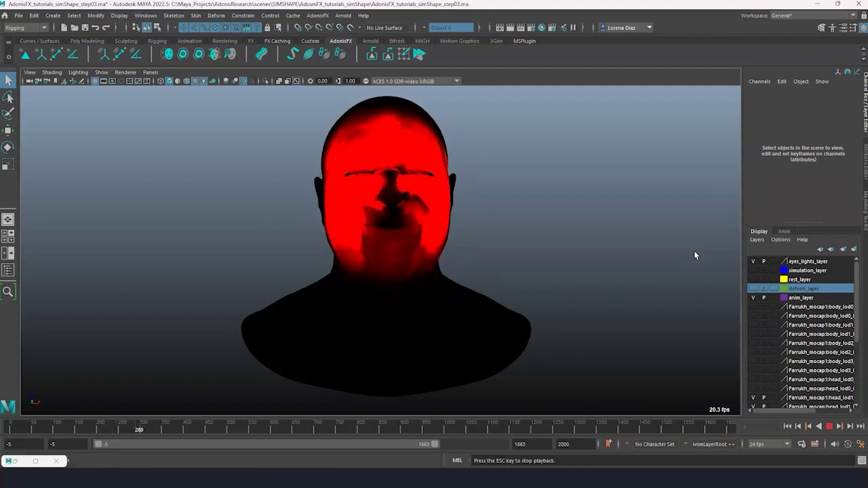
# Increase the Activation Smoothing of AdnSimshape1, review the smoothed muscle activation in playback, and select the simulated head mesh.
pyautogui.click(863, 177)
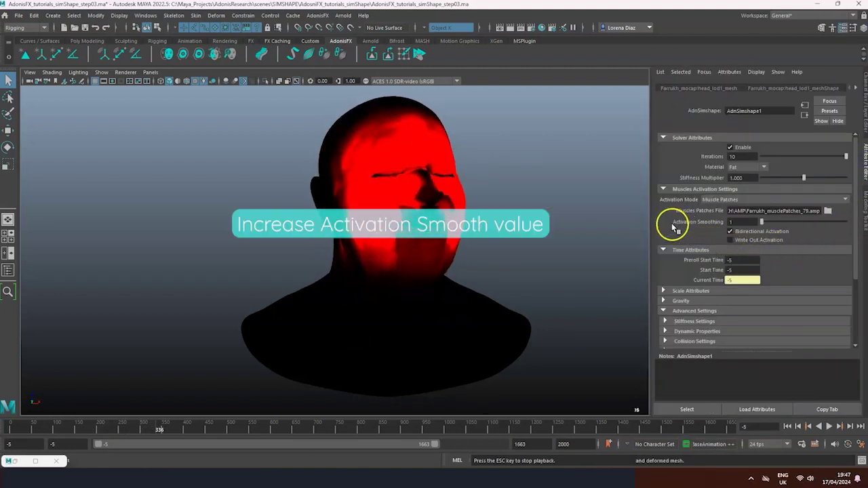
pyautogui.moveTo(756, 221); pyautogui.dragTo(785, 223)
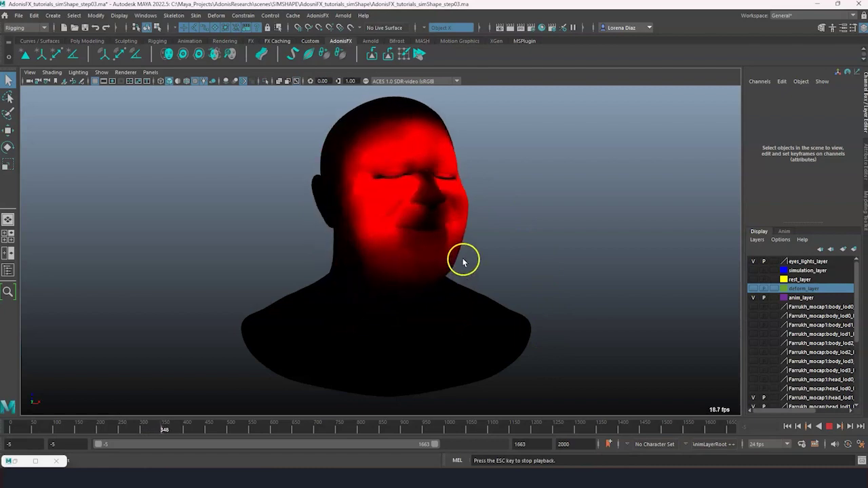
pyautogui.click(519, 302)
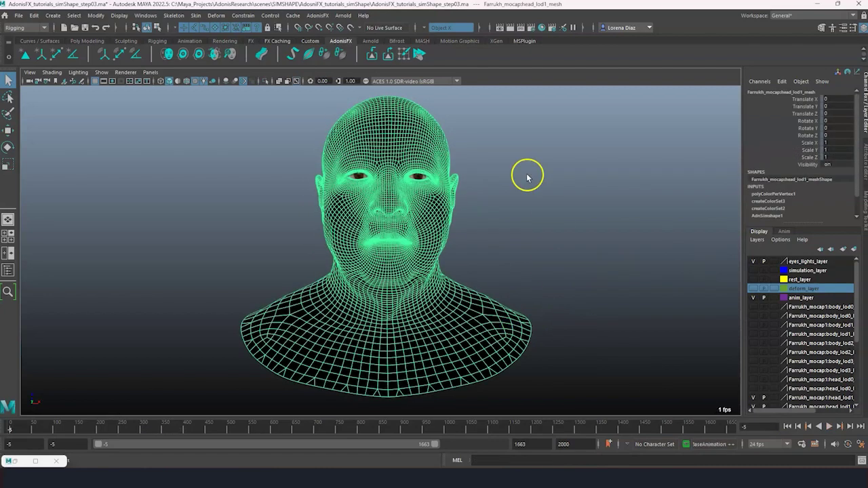
pyautogui.click(543, 271)
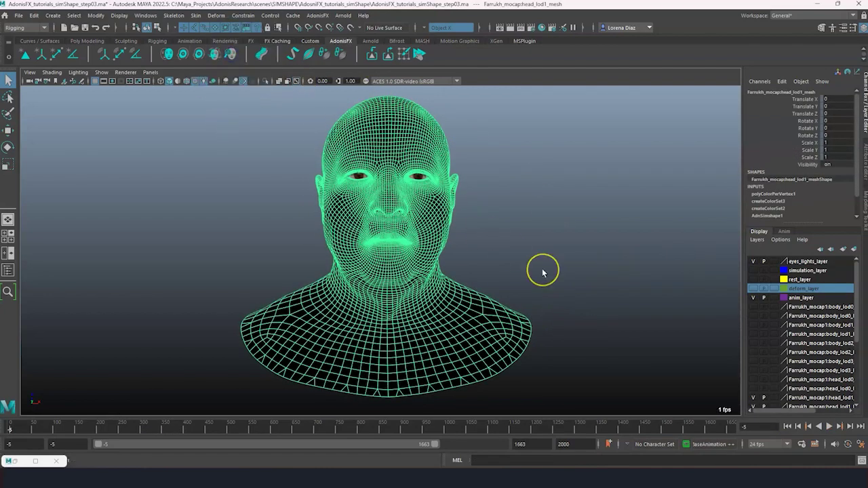